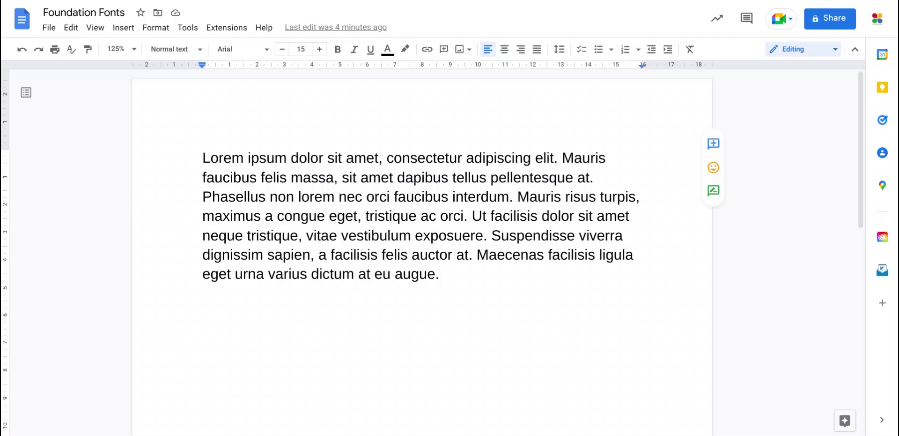
Search the additional fonts for "nsw" and add Edu NSW ACT Foundation to the font list
left_click(267, 50)
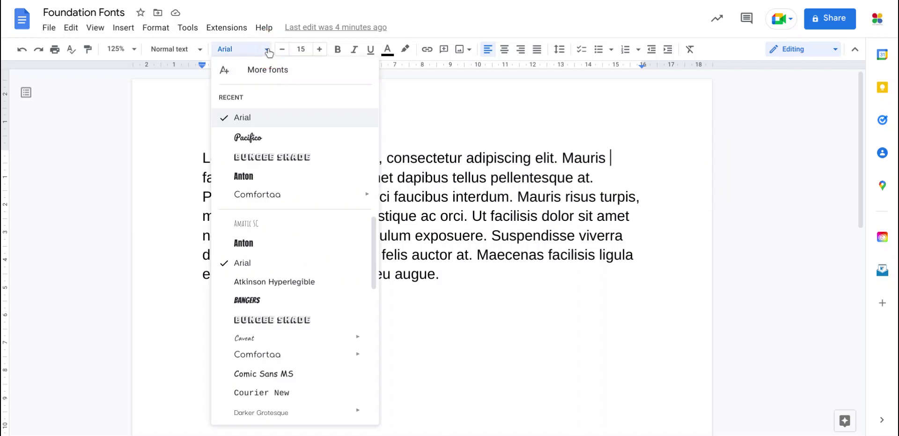
left_click(263, 69)
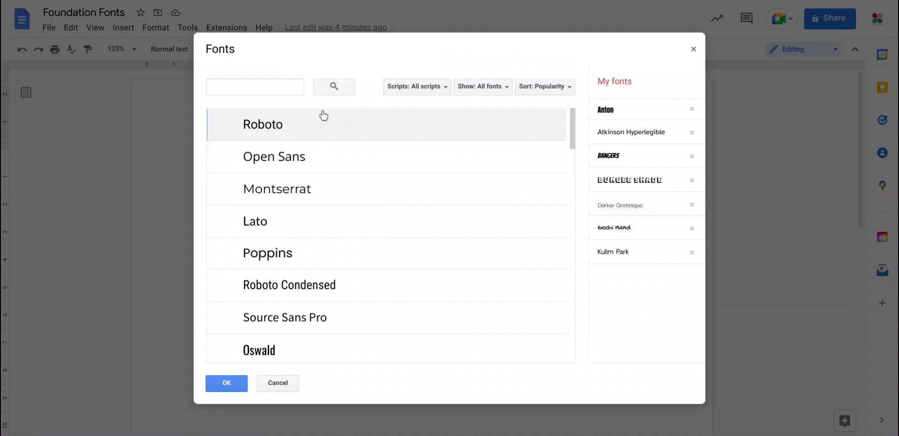
left_click(285, 87)
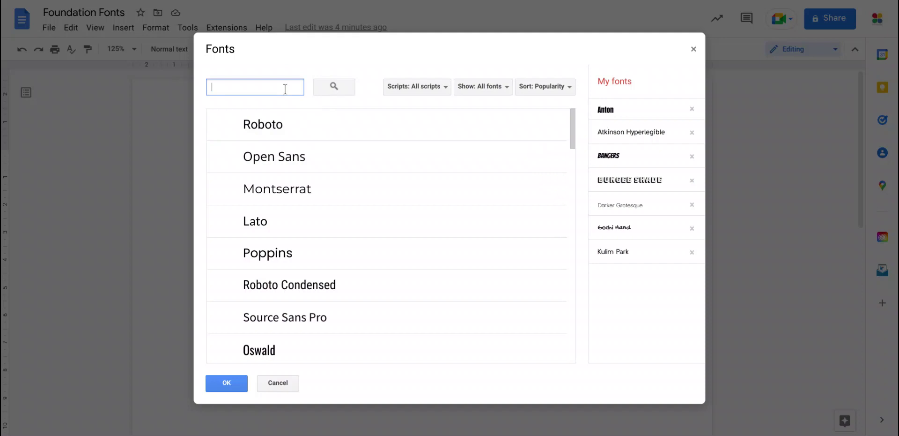
type("nsw")
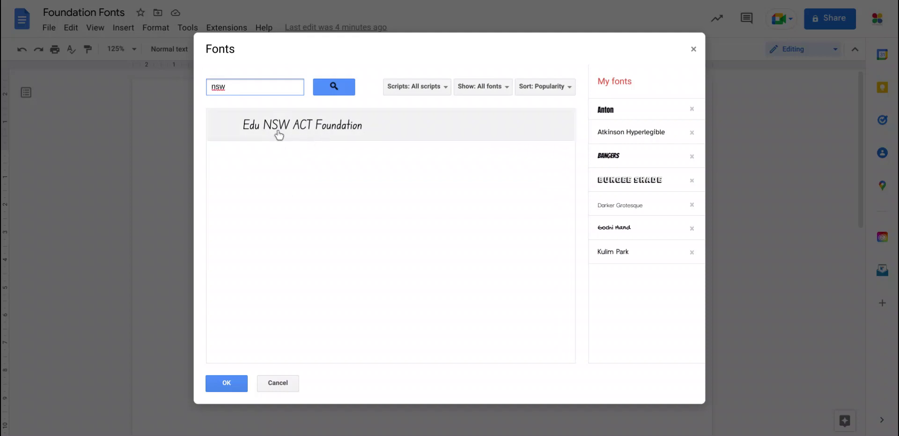
left_click(356, 130)
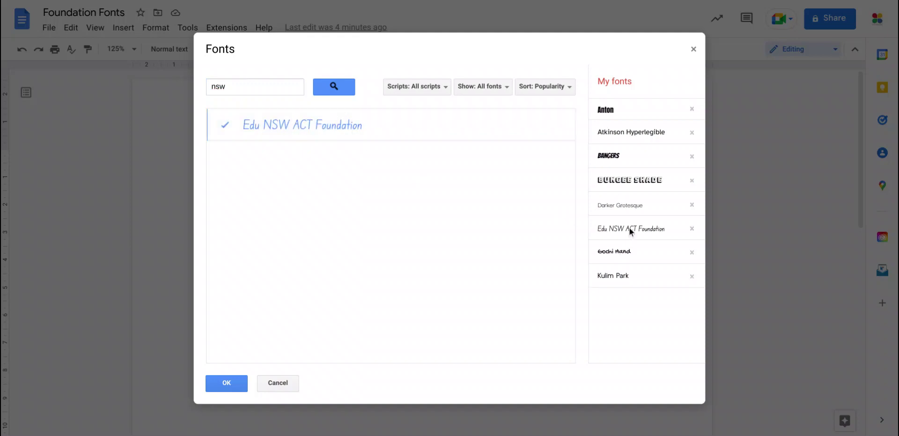
left_click(238, 387)
Select the whole lorem ipsum paragraph and set its font to Edu NSW ACT Foundation Medium
left_click_drag(448, 277, 196, 155)
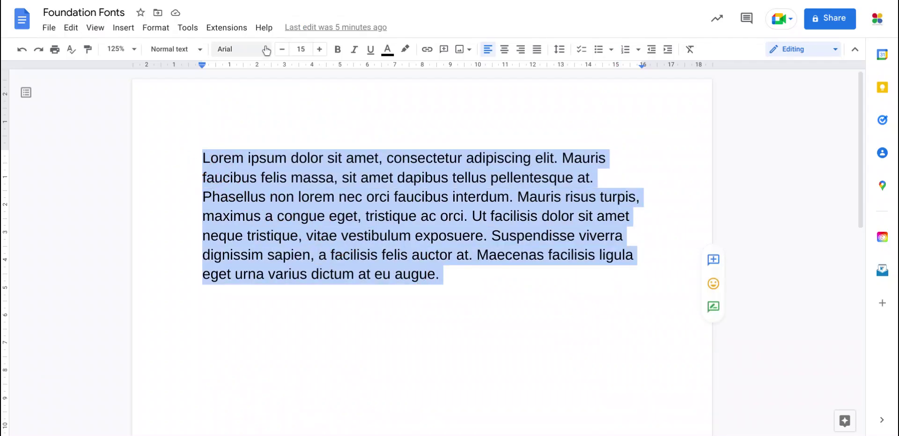
left_click(263, 48)
mouse_move(271, 124)
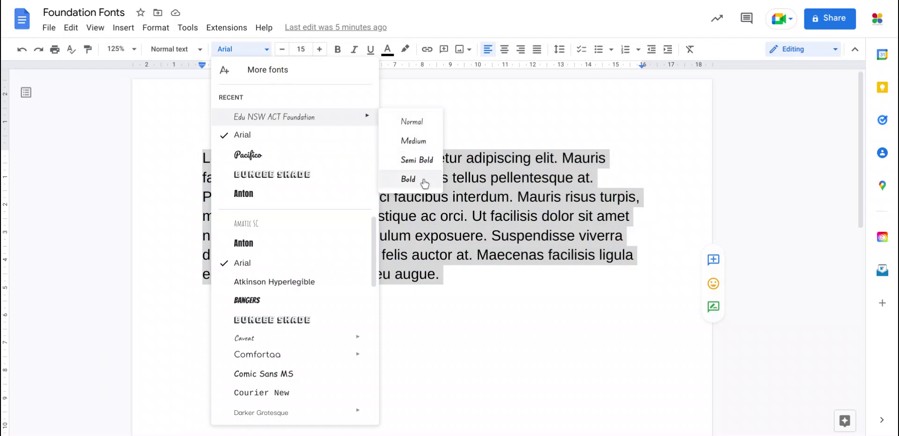
left_click(426, 142)
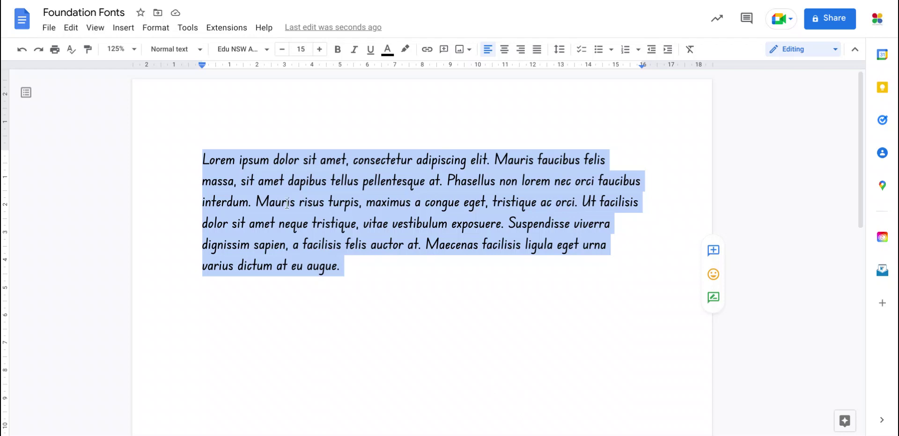
Search the additional fonts for "qld" and add Edu QLD Beginner to My fonts
left_click(261, 49)
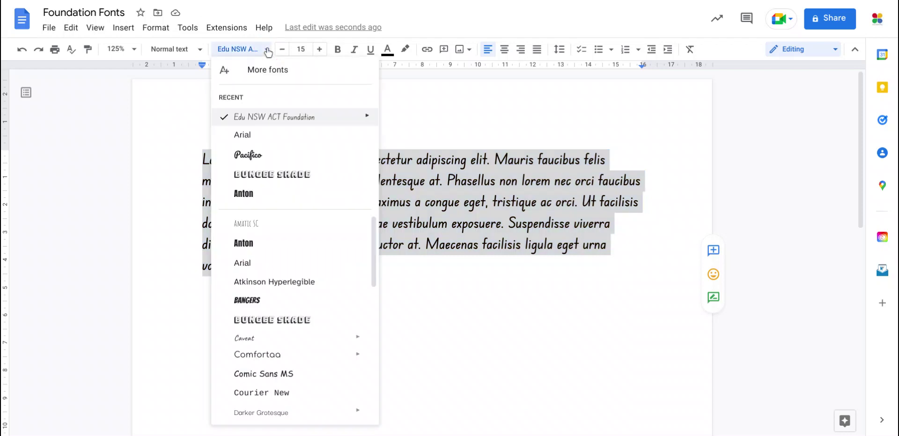
left_click(269, 76)
type("nsw")
key("Return")
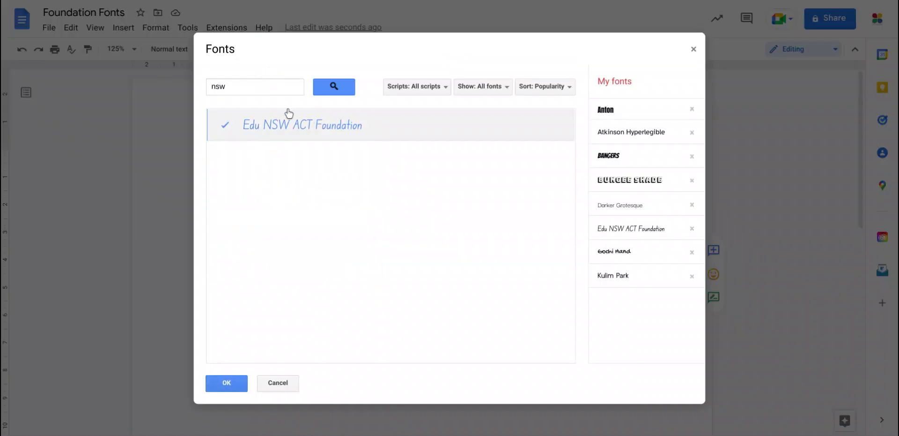
left_click_drag(261, 86, 186, 86)
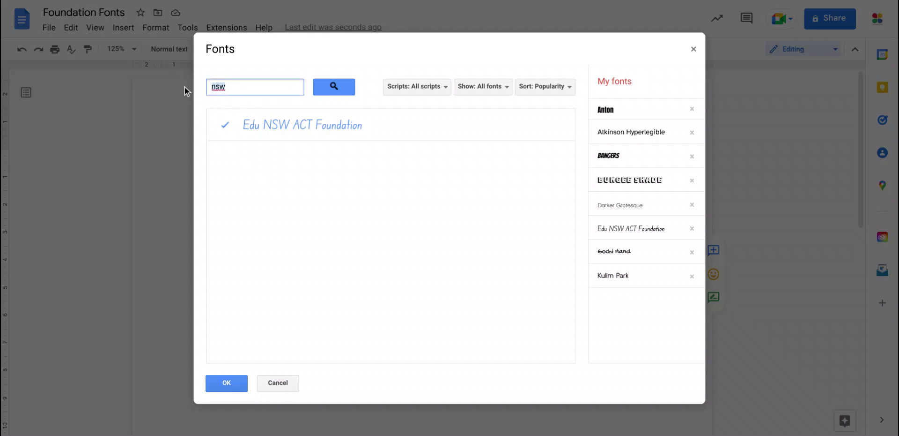
type("qld")
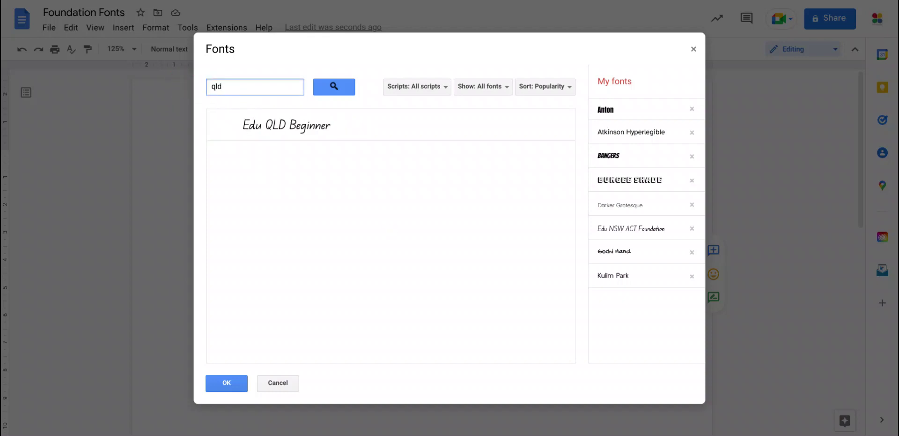
left_click(289, 128)
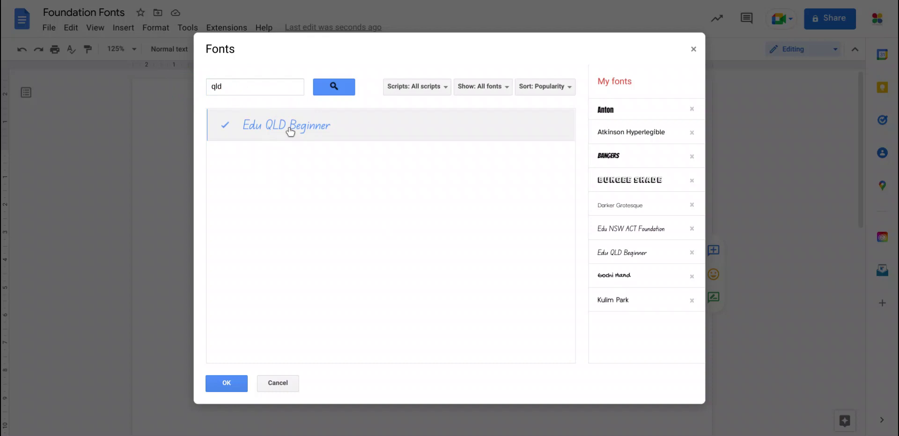
Search the additional fonts for "sa" and look through the results for a South Australian school font
left_click_drag(228, 87, 188, 87)
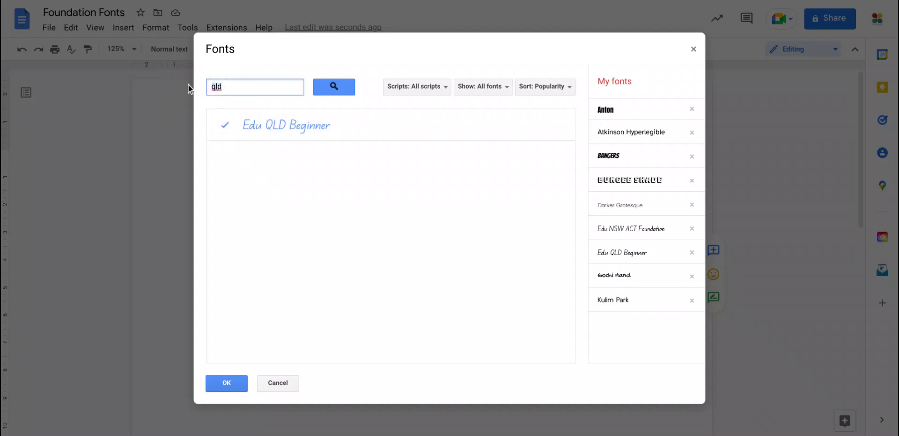
type("sa")
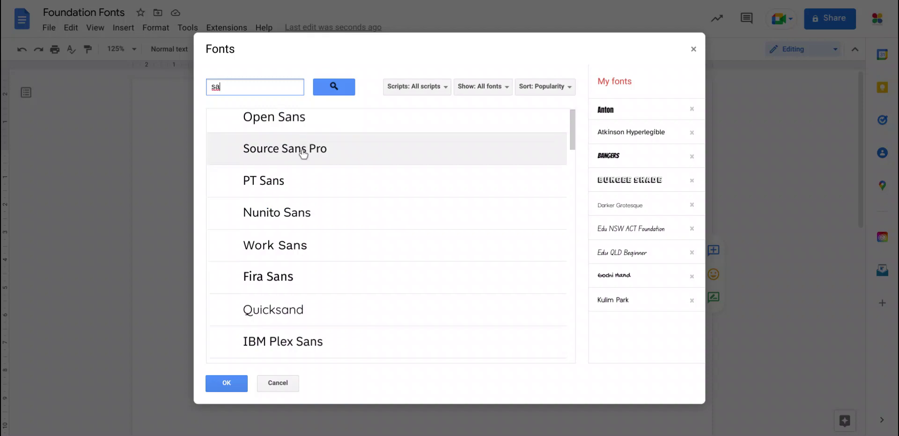
scroll(358, 209, "down", 5)
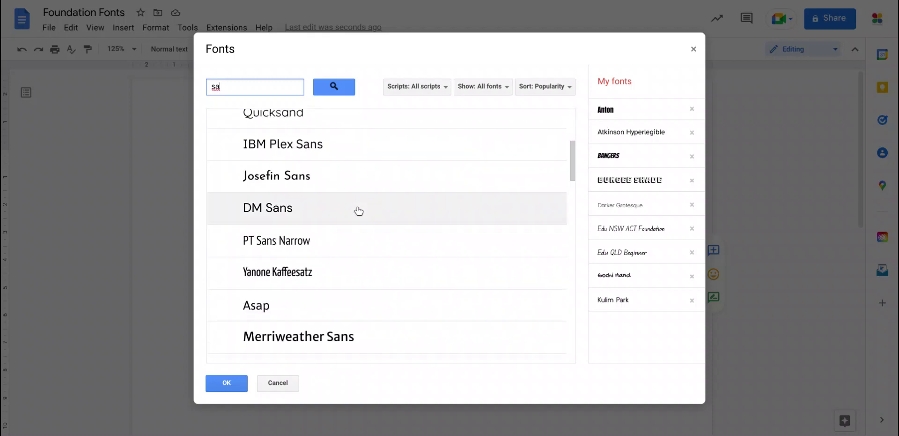
scroll(359, 211, "down", 10)
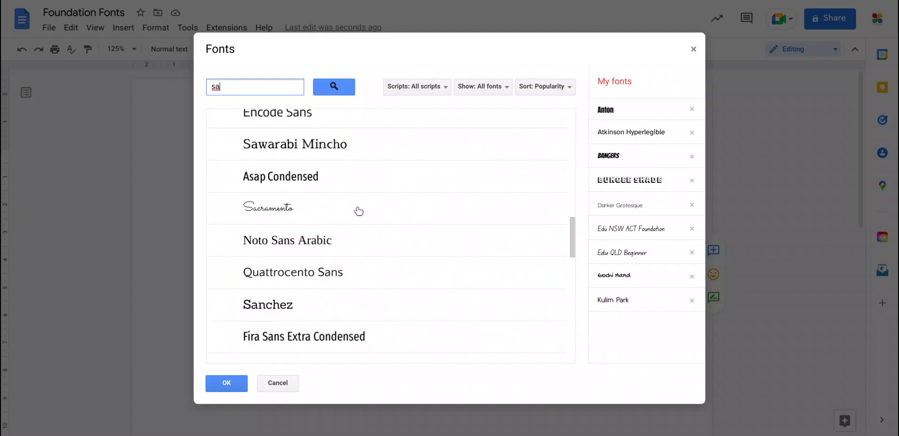
scroll(359, 211, "down", 10)
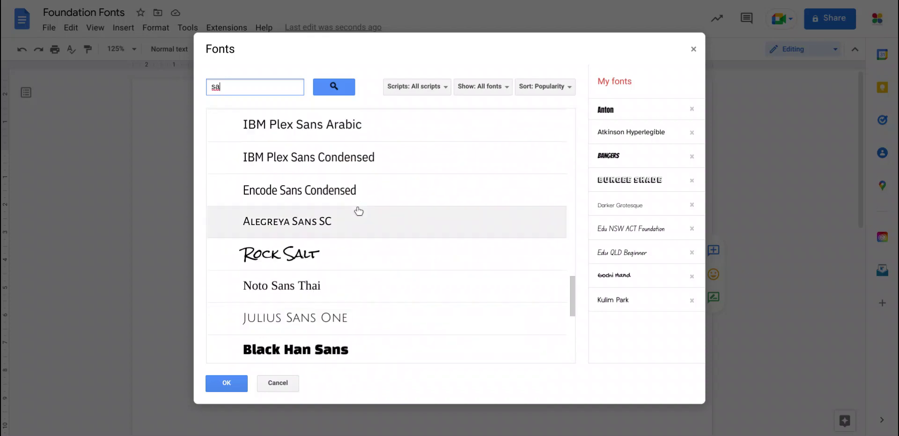
scroll(359, 211, "up", 20)
Search the additional fonts for "edu" and add Edu VIC WA NT Beginner to the font list
left_click_drag(233, 87, 194, 89)
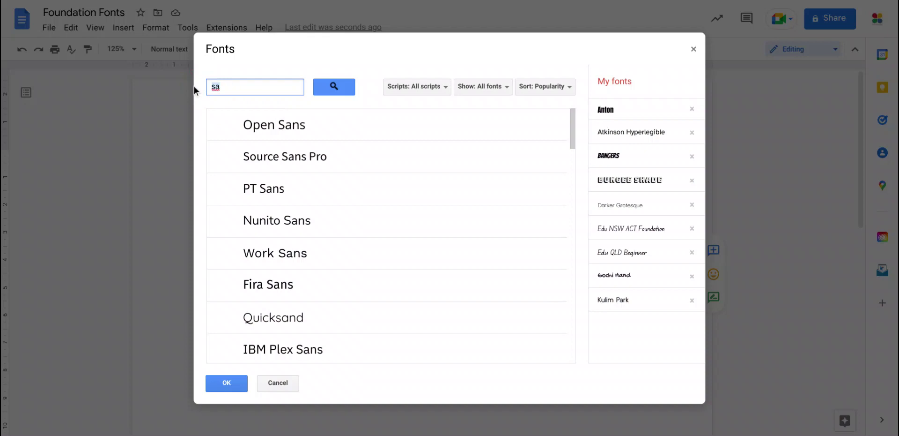
type("edu")
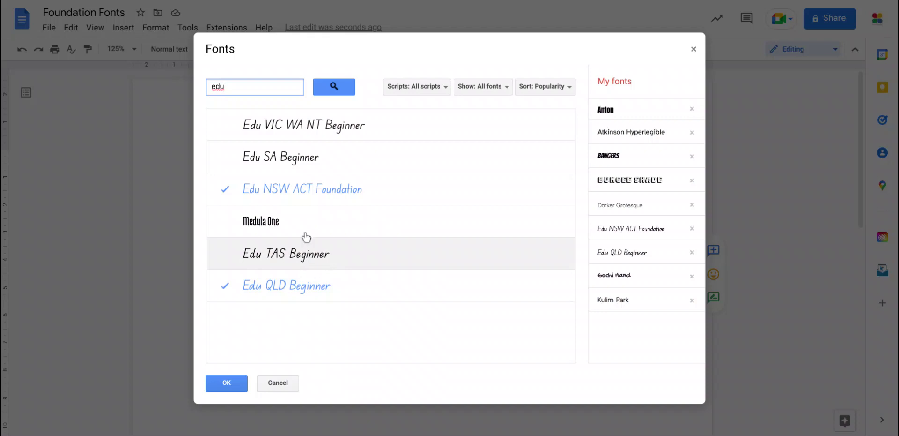
left_click(288, 125)
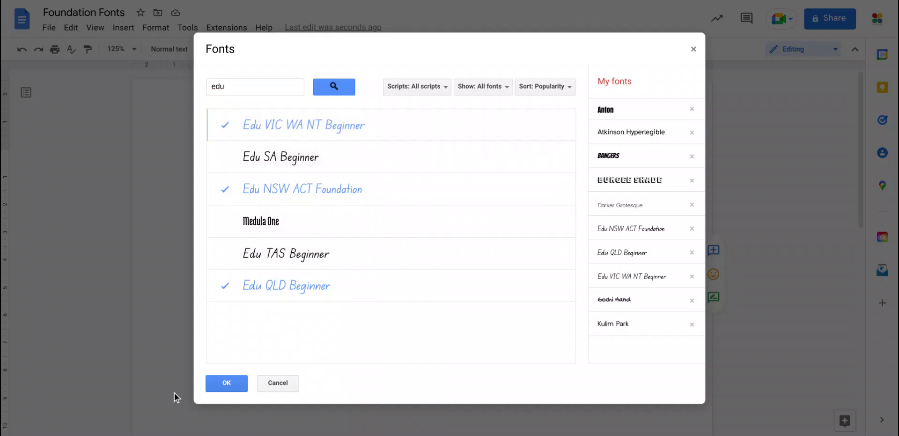
left_click(228, 382)
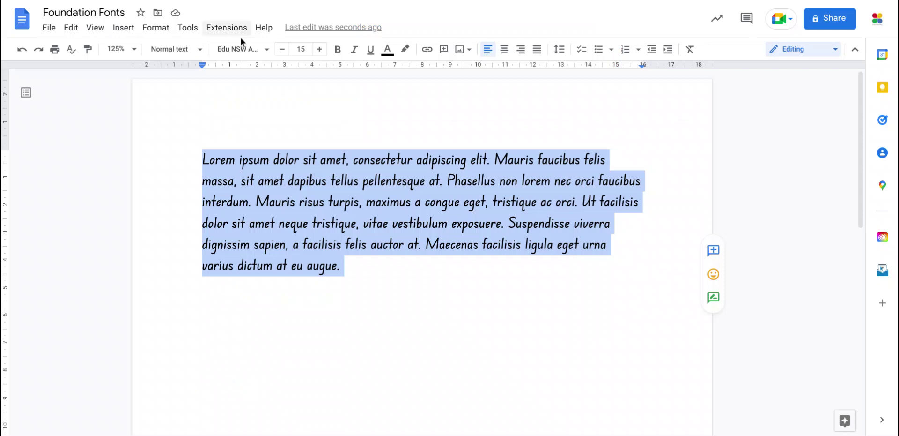
Set the selected paragraph's font to Edu VIC WA NT Beginner in the Normal weight
left_click(262, 50)
scroll(234, 323, "down", 1)
scroll(234, 324, "down", 3)
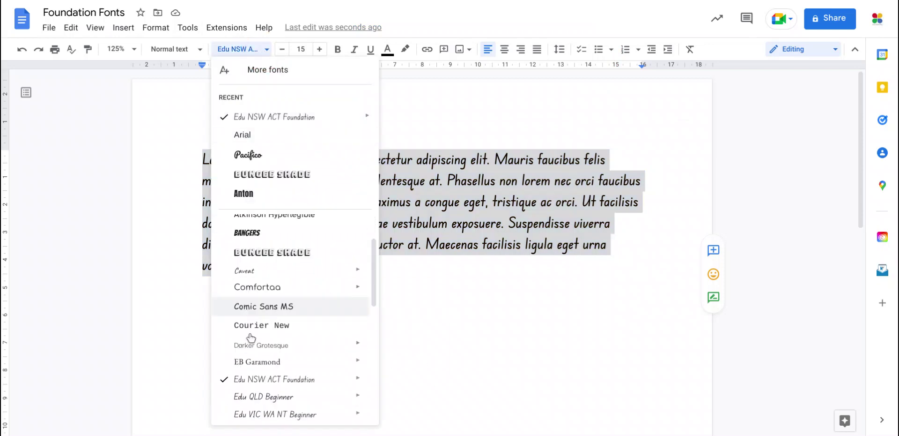
mouse_move(272, 288)
mouse_move(268, 321)
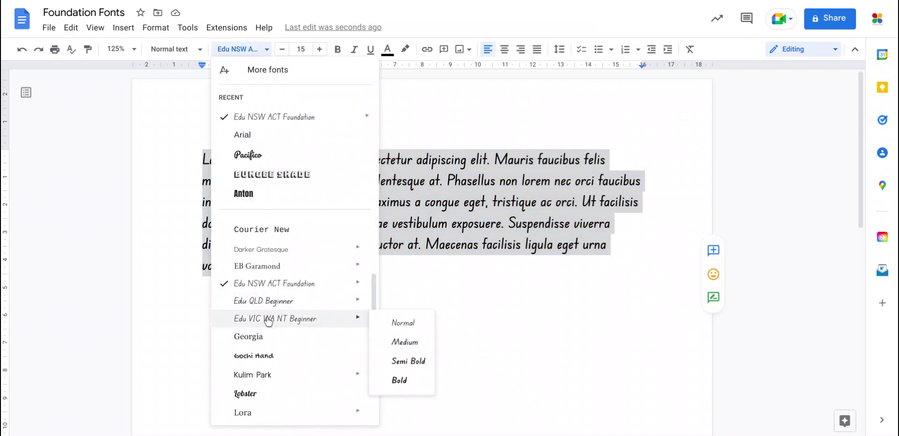
left_click(410, 329)
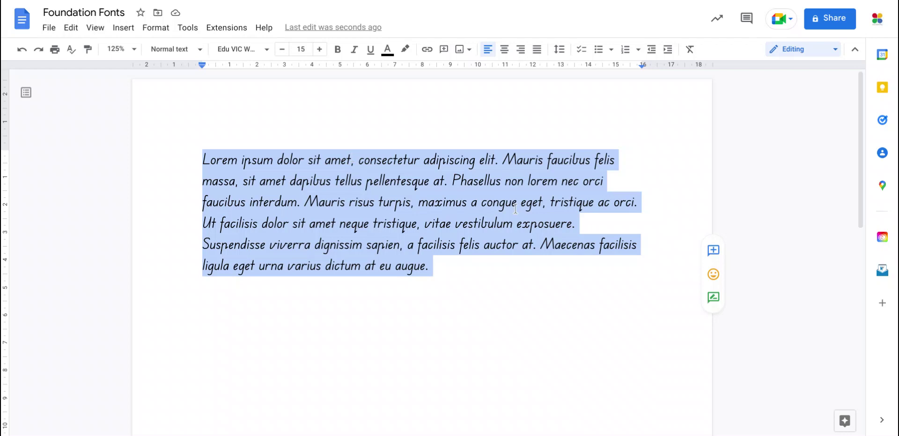
Update the Normal text style to match the selected paragraph
left_click(202, 50)
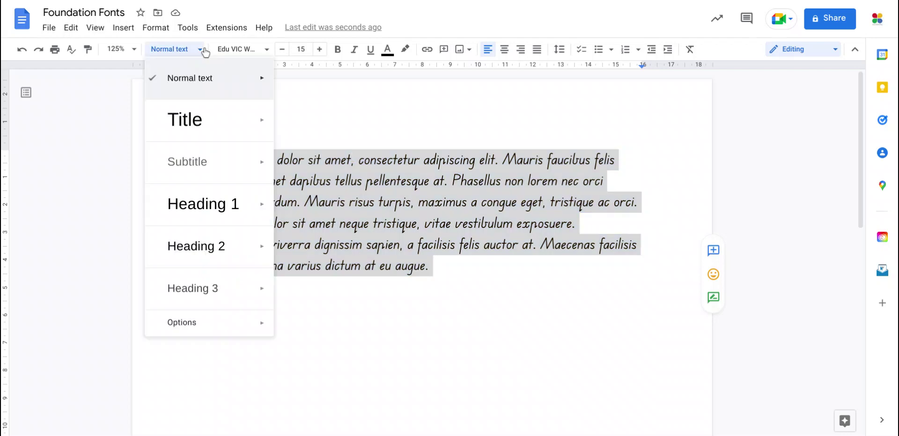
mouse_move(222, 80)
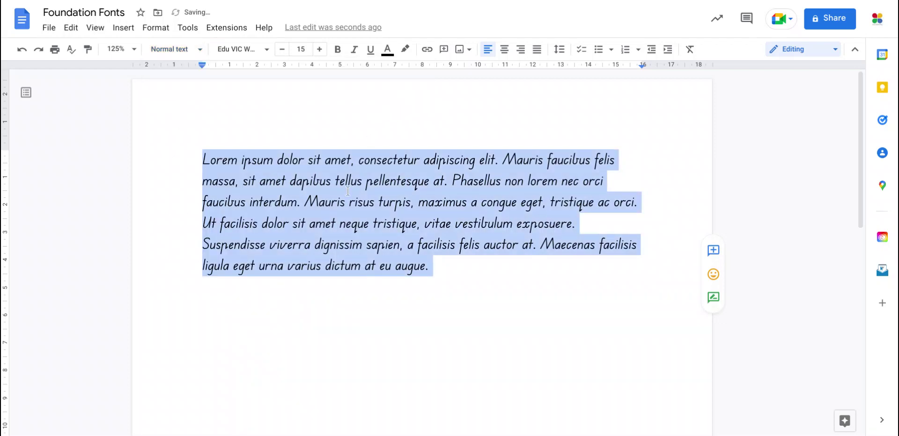
Review the Normal text, Title and Heading styles and save the document's current styles as the default styles
left_click(200, 50)
mouse_move(224, 90)
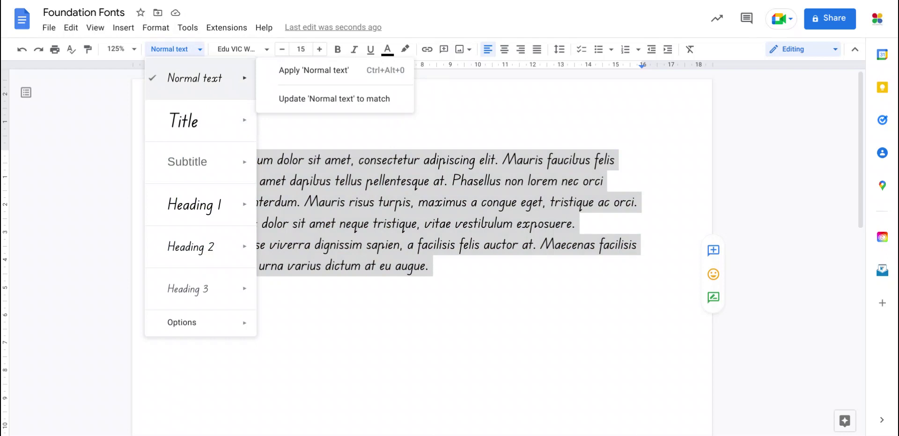
mouse_move(206, 314)
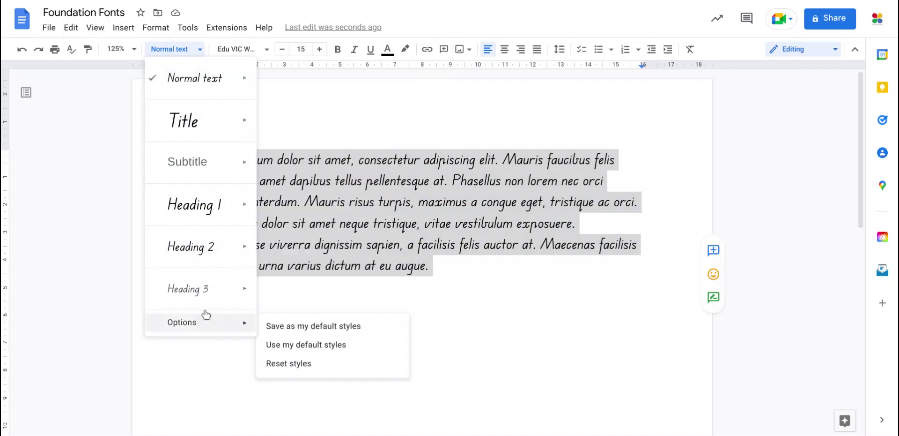
mouse_move(229, 210)
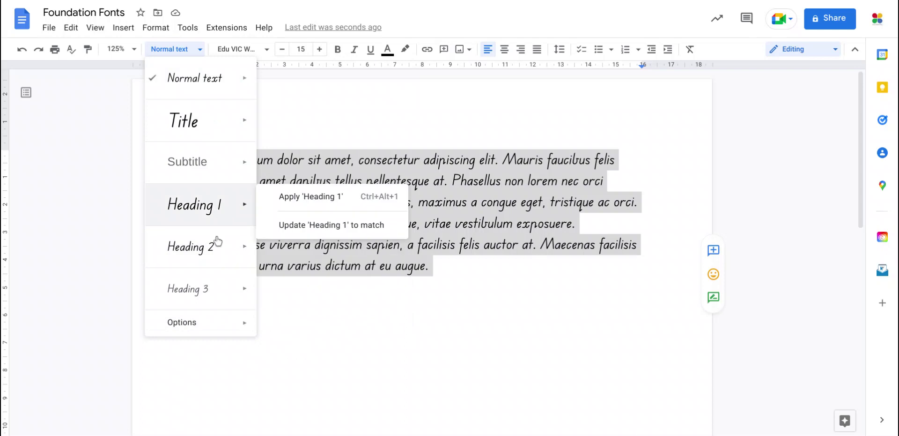
mouse_move(207, 291)
mouse_move(220, 126)
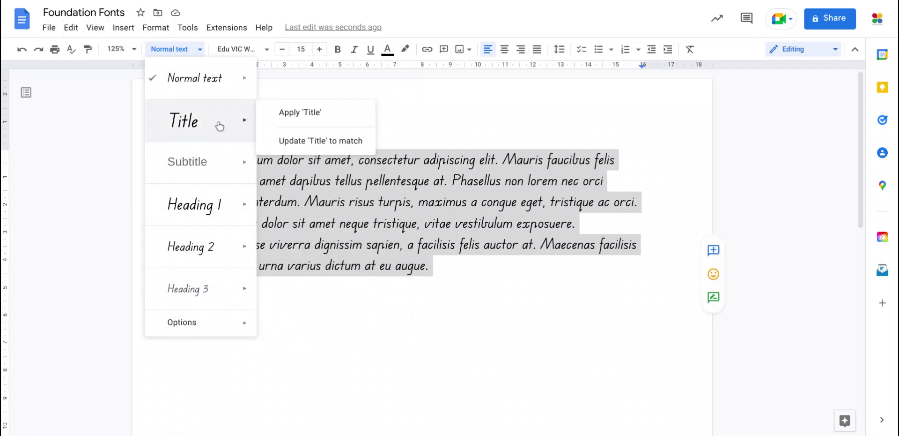
mouse_move(215, 168)
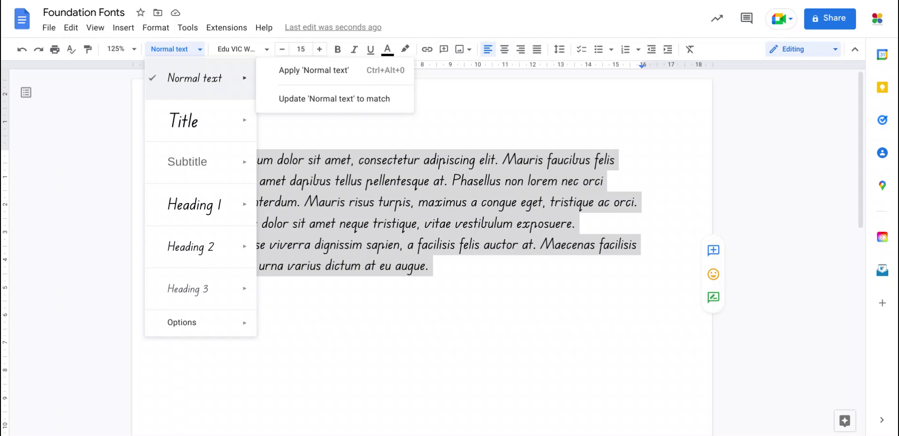
mouse_move(228, 330)
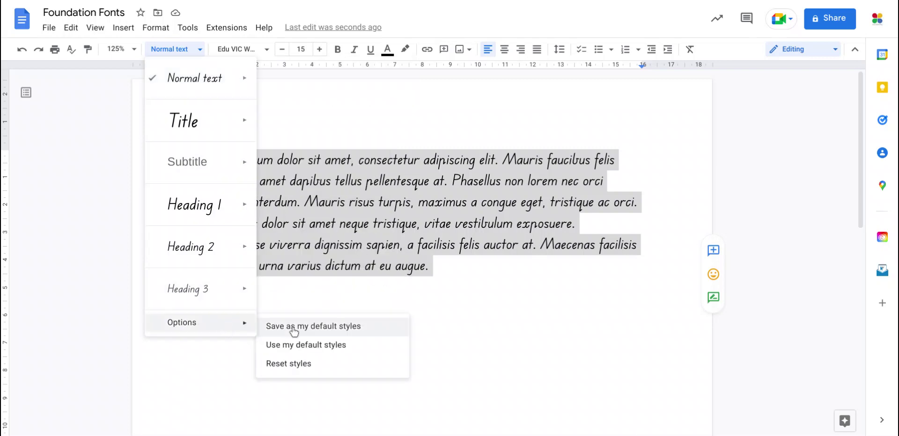
left_click(357, 331)
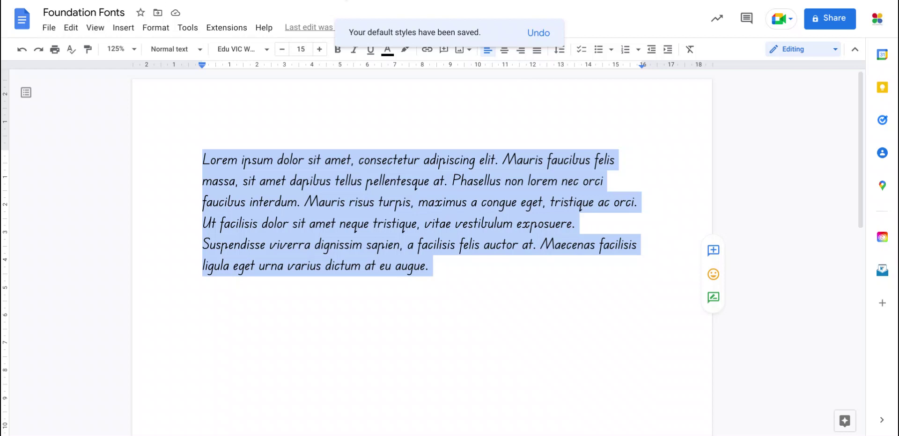
left_click(167, 2)
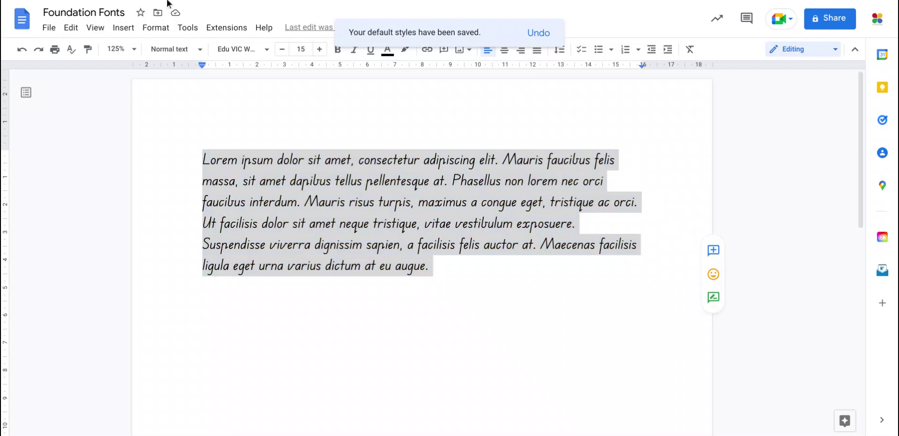
key("alt+Tab")
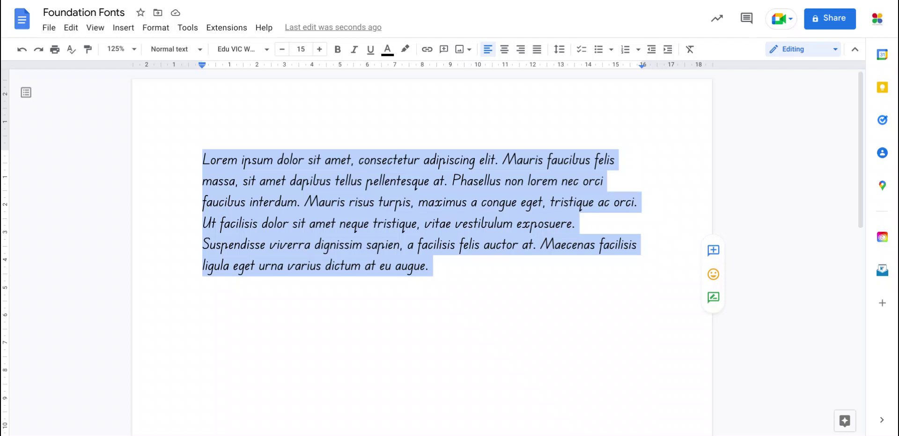
Open the paragraph style options for using the default styles or resetting them
left_click(182, 49)
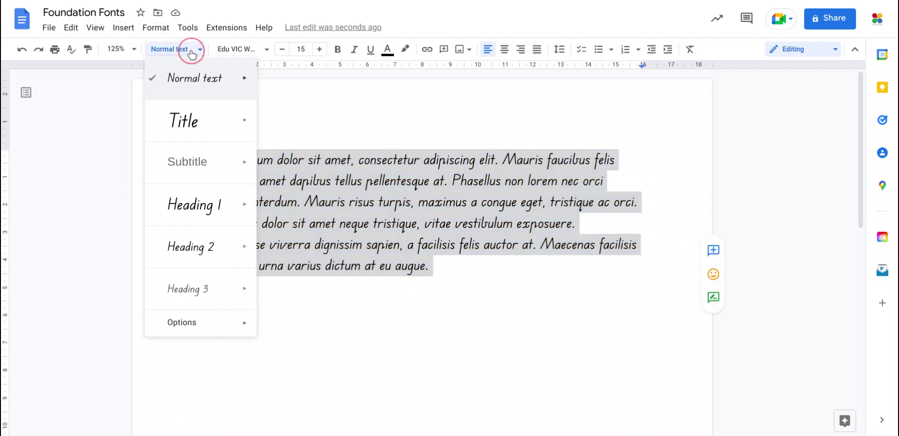
mouse_move(193, 328)
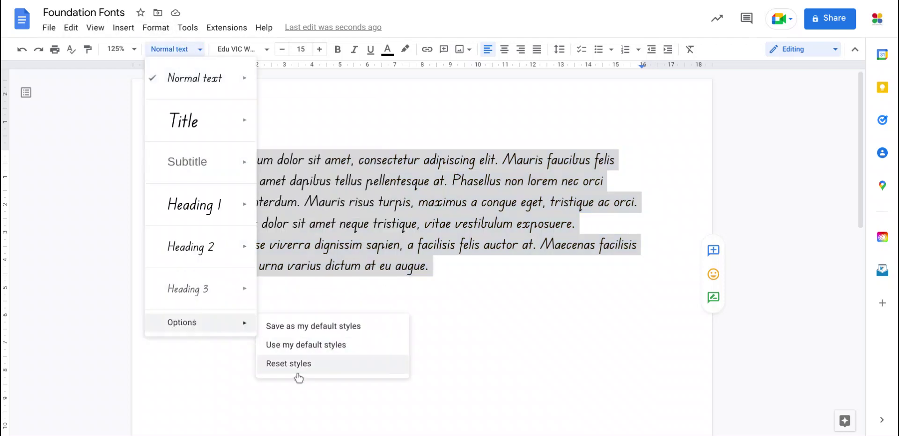